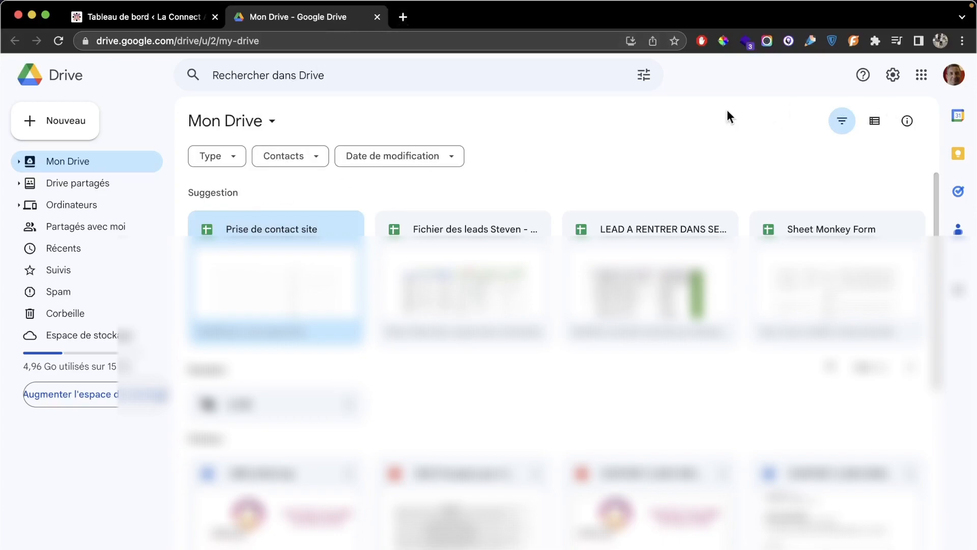
Step: Create a new blank Google Sheets spreadsheet from Drive's Nouveau menu
click(79, 129)
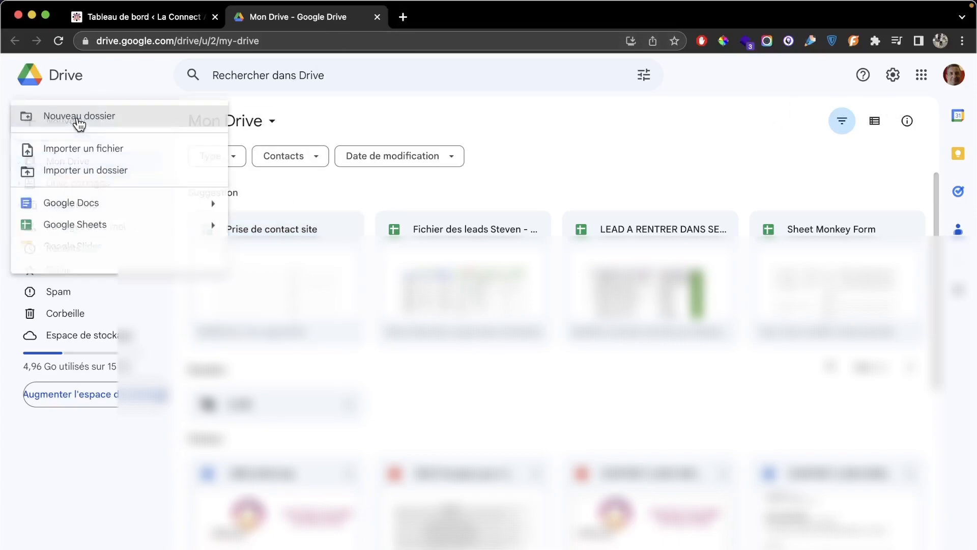
click(91, 225)
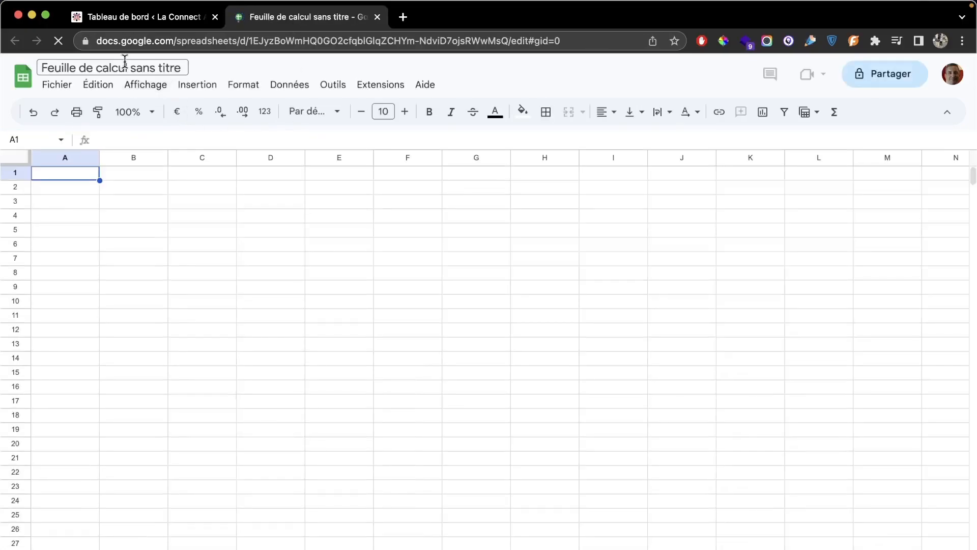
Step: Rename the untitled spreadsheet to 'PROSPECT FORMULAIRE'
click(125, 62)
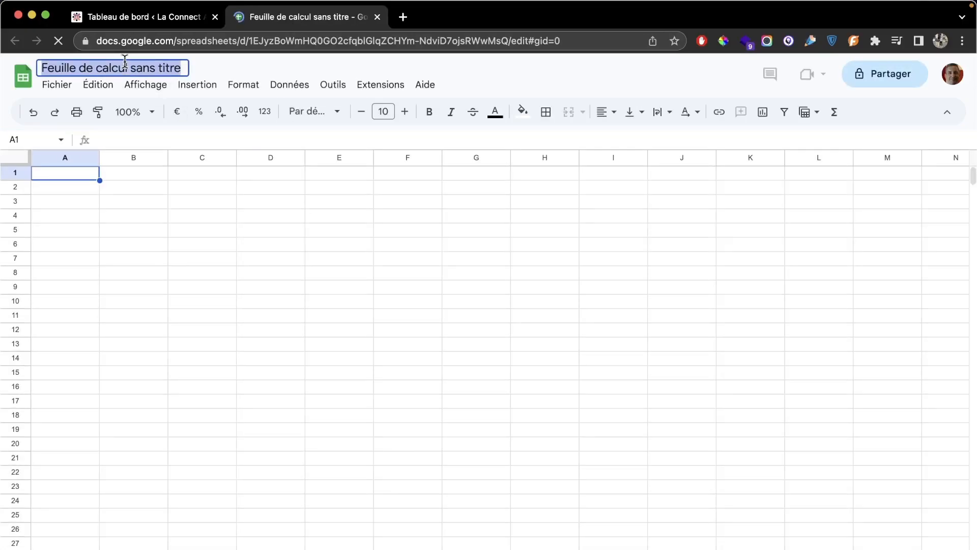
text(PROSPECT FORMULAIRE)
key(Return)
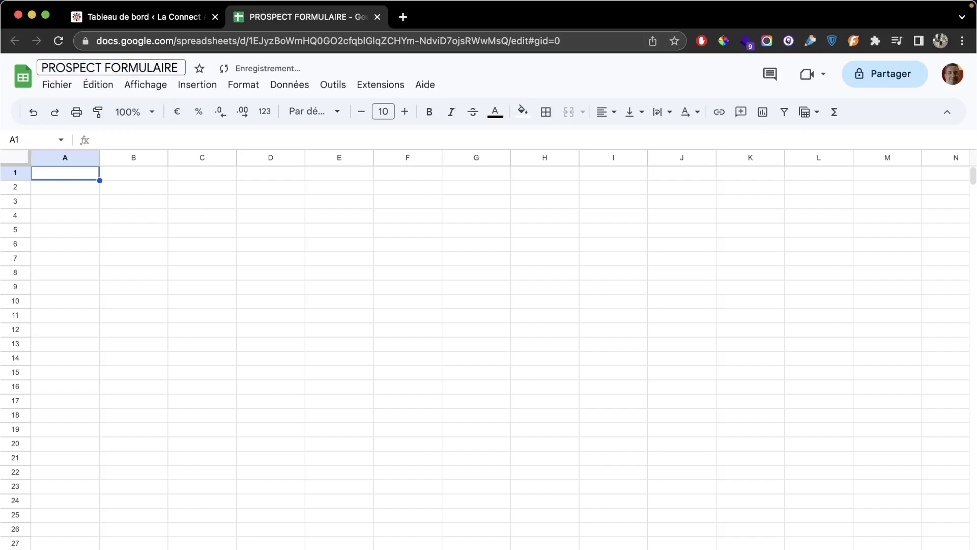
Step: Type test letters 'DR' into cell E10, then erase them
click(320, 304)
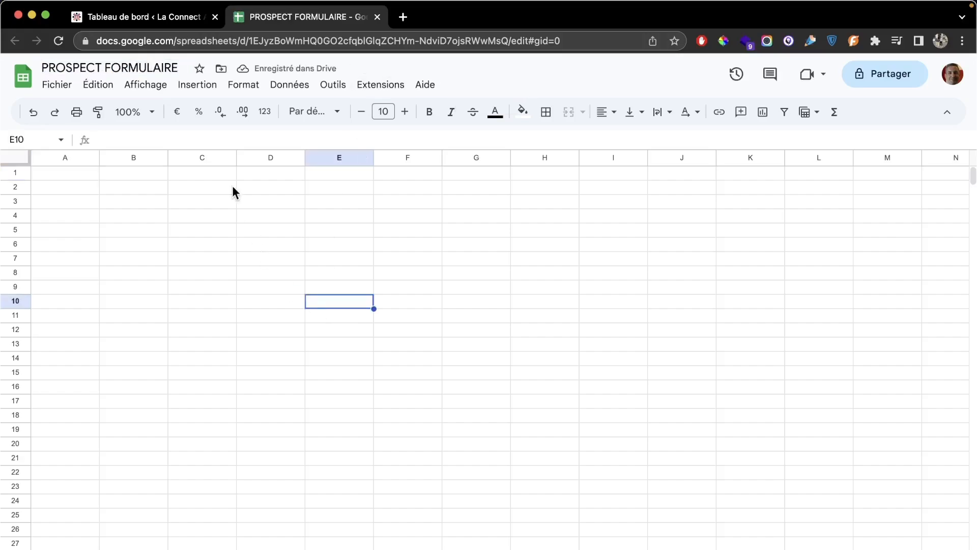
text(DR)
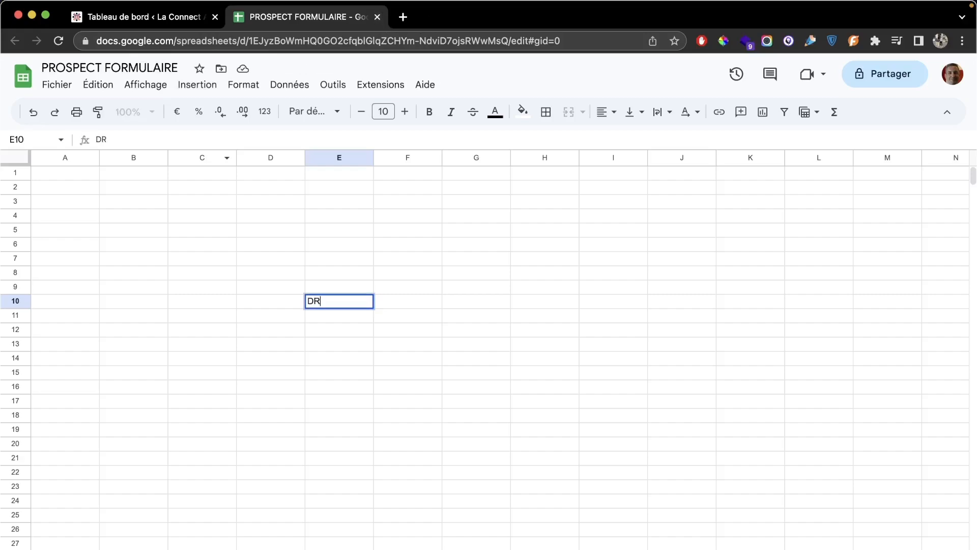
key(BackSpace)
key(BackSpace)
Step: Open Google Drive in a new tab and move the PROSPECT SITE INTERNET spreadsheet to the trash
click(402, 18)
text(Dr)
key(Return)
right_click(474, 245)
click(550, 445)
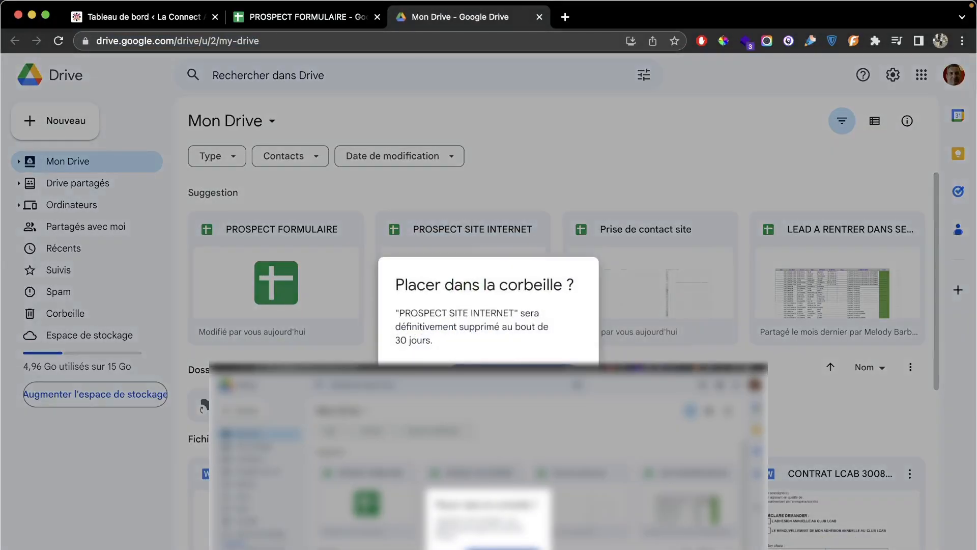
click(514, 377)
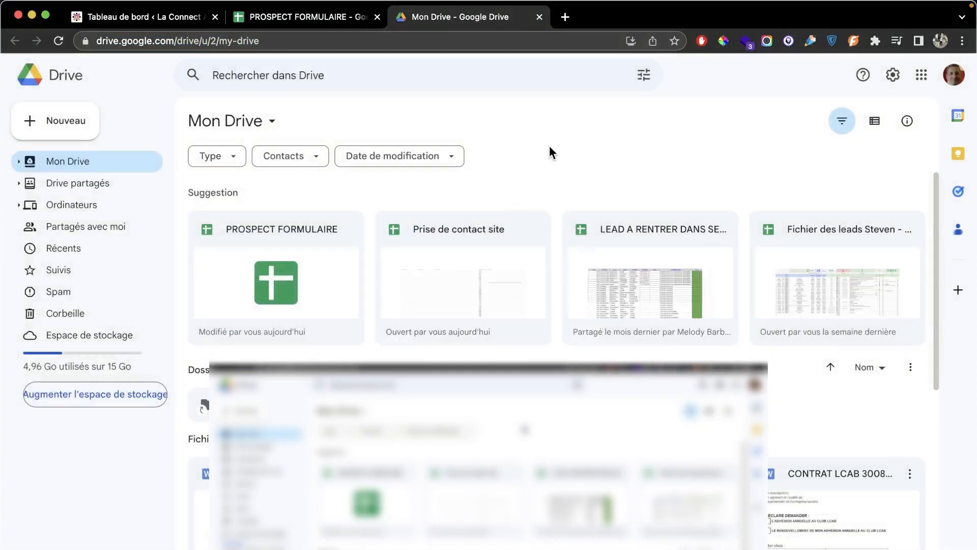
click(192, 20)
Step: Search the plugin directory and install Elementor Forms Google Sheet Connector
click(138, 456)
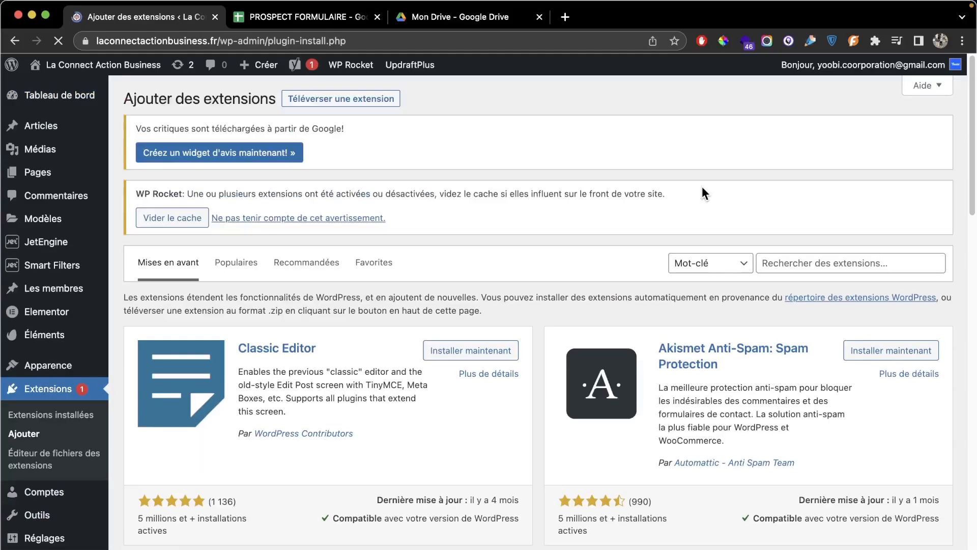
click(810, 263)
text(google sheet elementor connector)
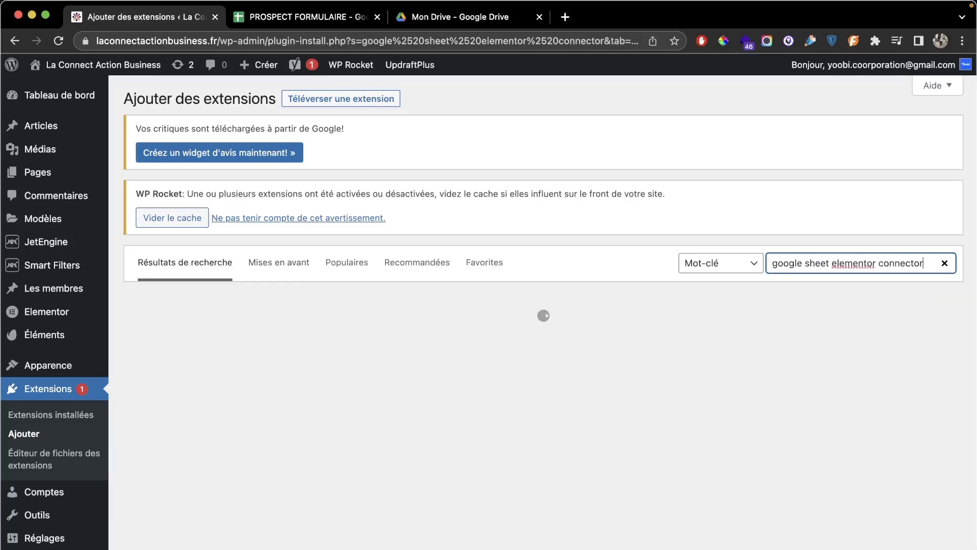
scroll(692, 323, down, 5)
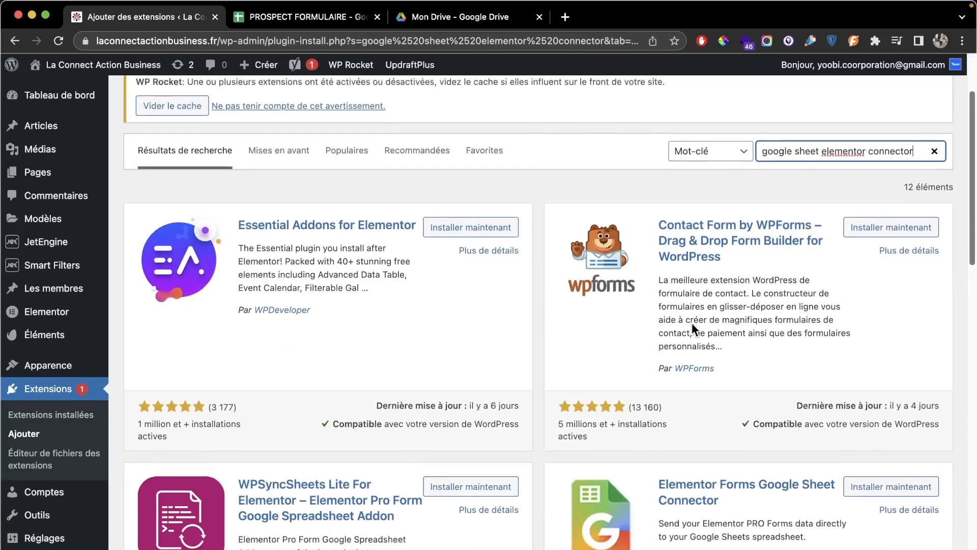
drag(637, 374, 801, 463)
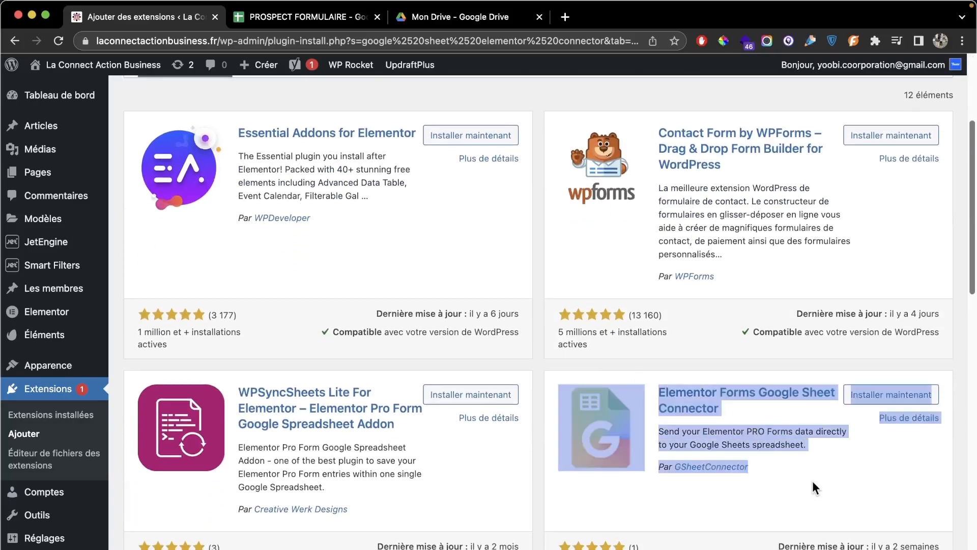
click(812, 481)
click(876, 396)
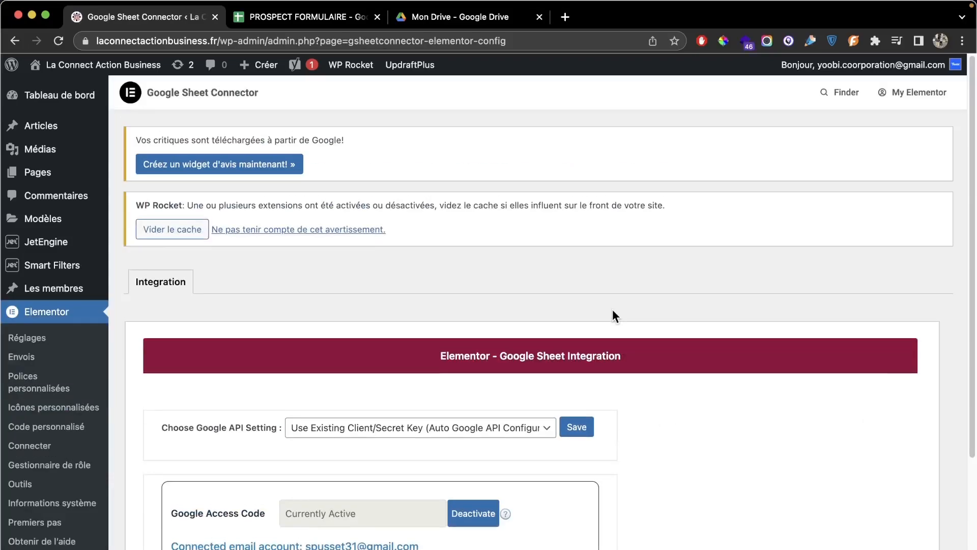
Step: Deactivate the existing Google Access Code, confirm, and start a new Sign in with Google
scroll(612, 310, down, 3)
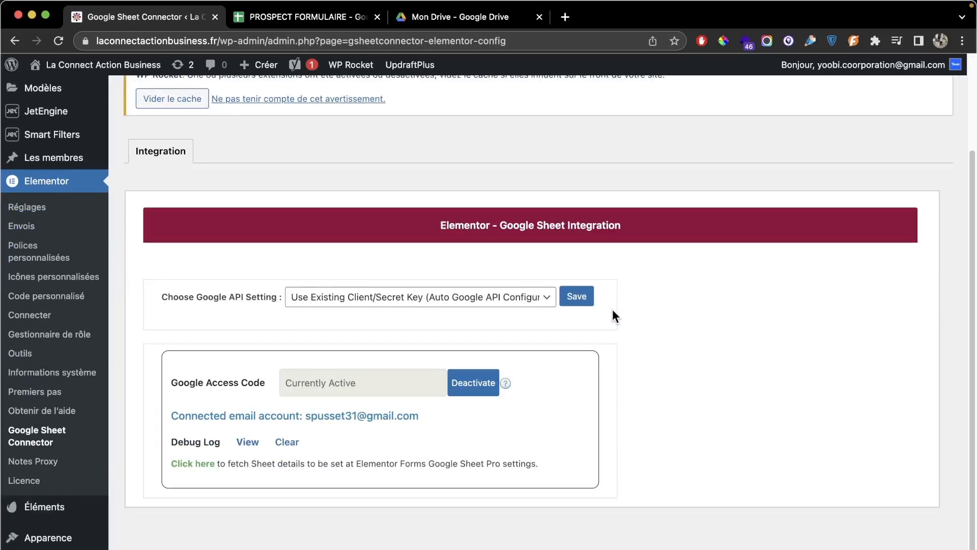
click(473, 383)
click(602, 117)
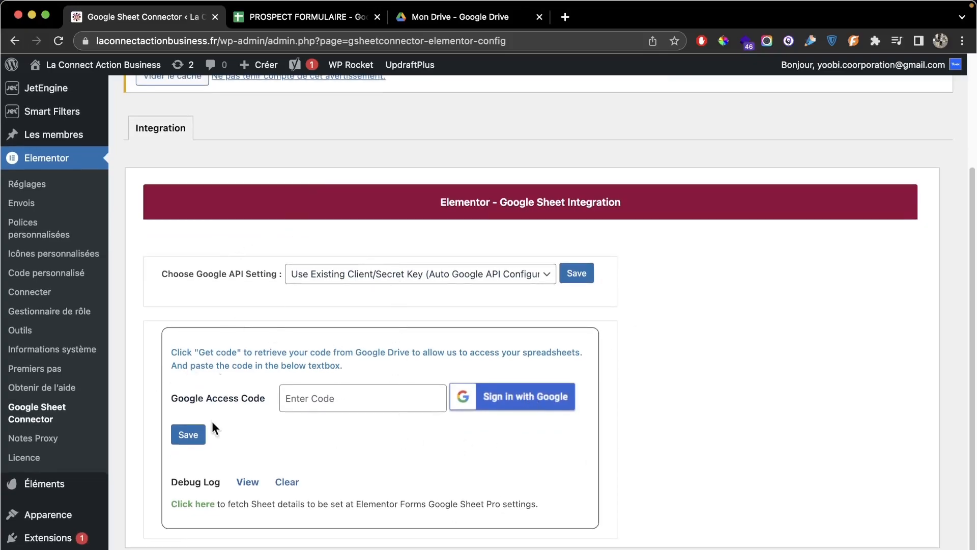
click(496, 403)
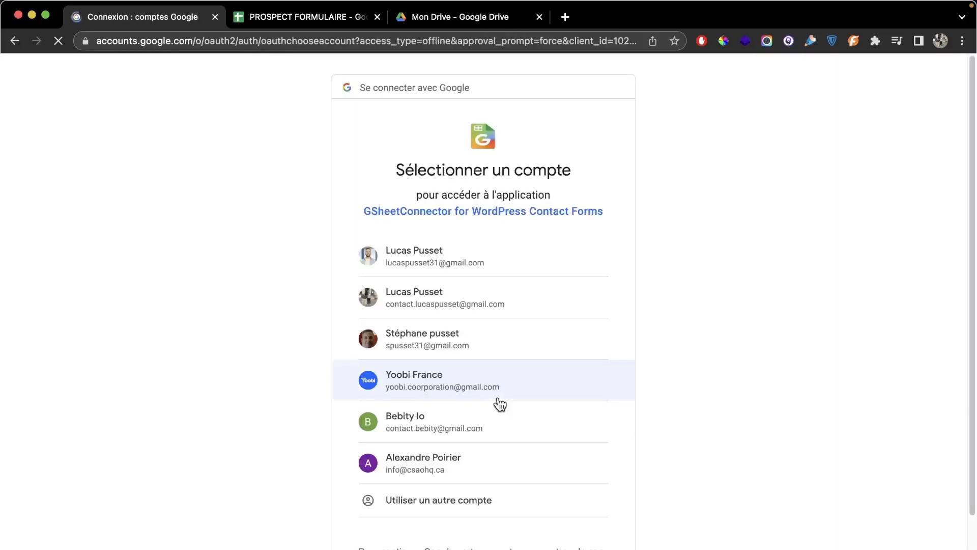
Step: Choose the Google account and allow GSheetConnector access on the consent page
scroll(500, 354, down, 1)
click(500, 354)
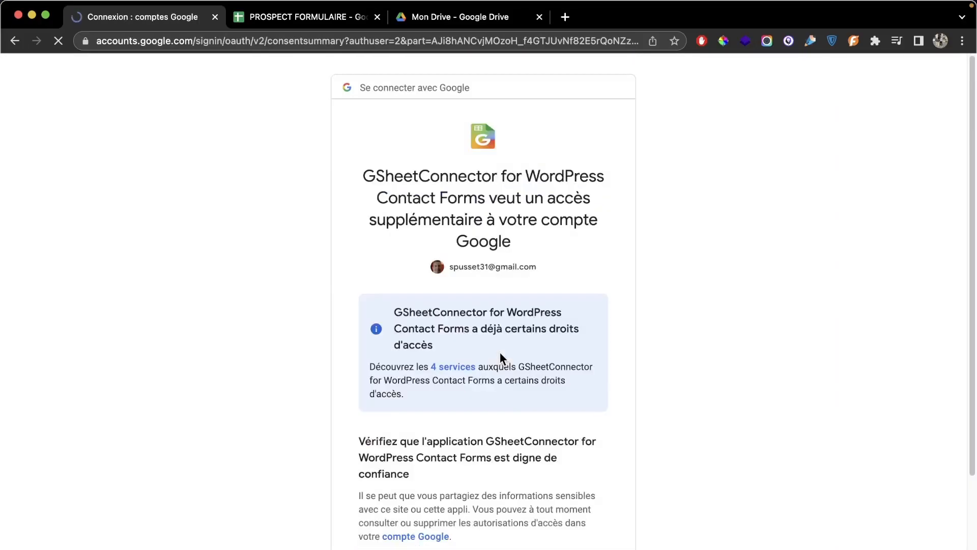
scroll(492, 329, down, 4)
scroll(422, 300, up, 4)
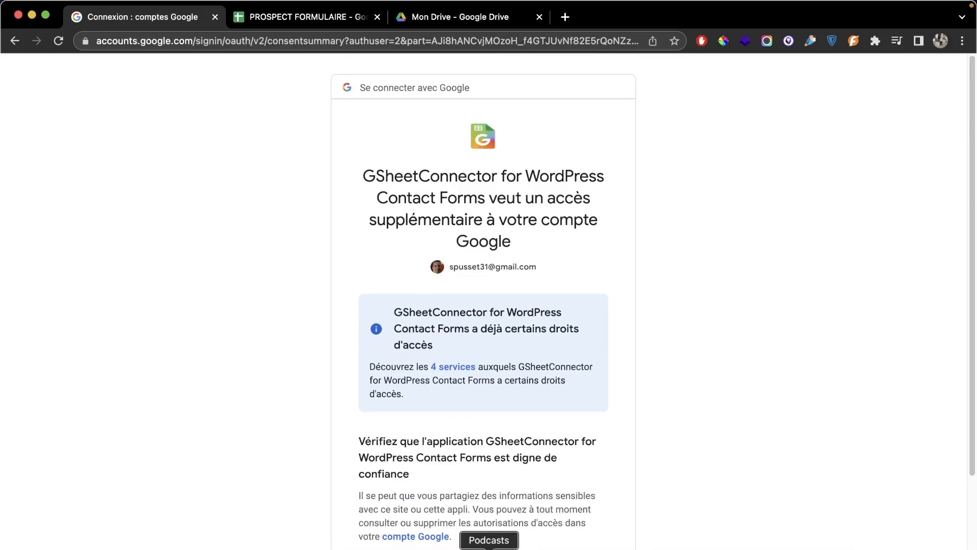
scroll(484, 458, down, 4)
click(546, 486)
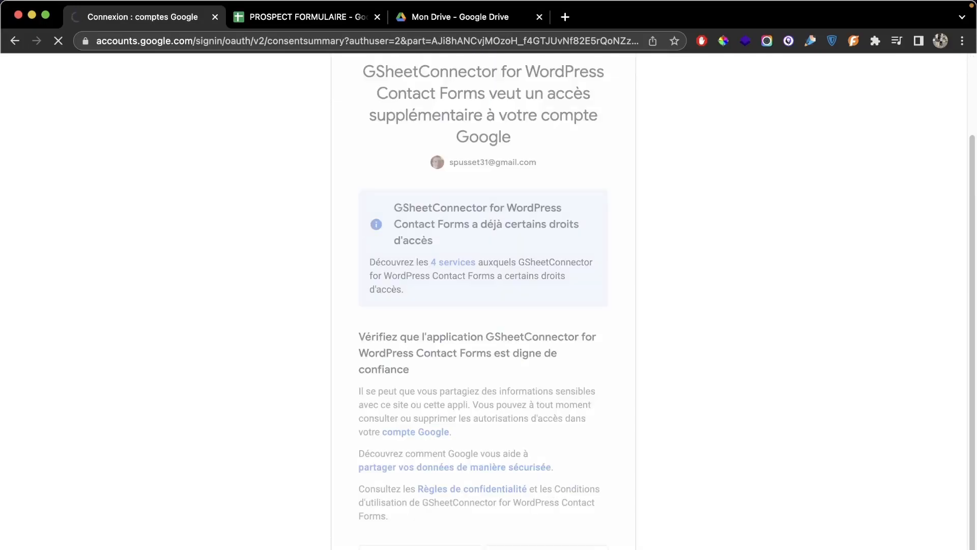
scroll(540, 306, down, 3)
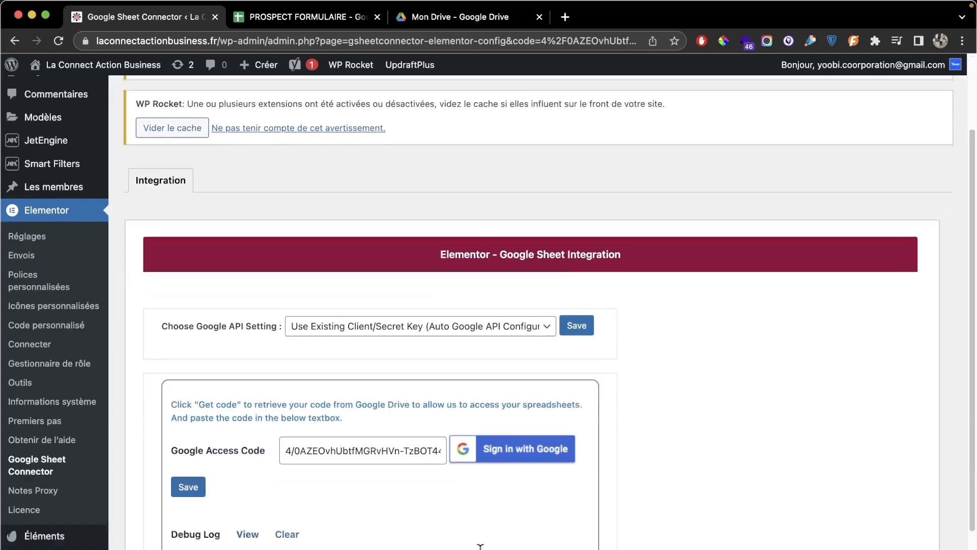
Step: Save the Google access code, clear the site cache, and open the home page in a new tab
click(204, 453)
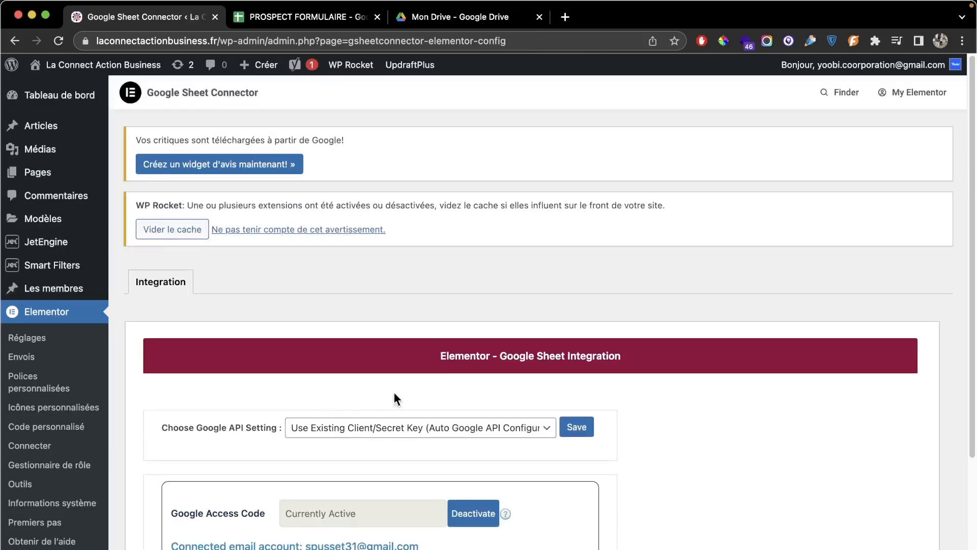
scroll(457, 397, down, 1)
click(182, 216)
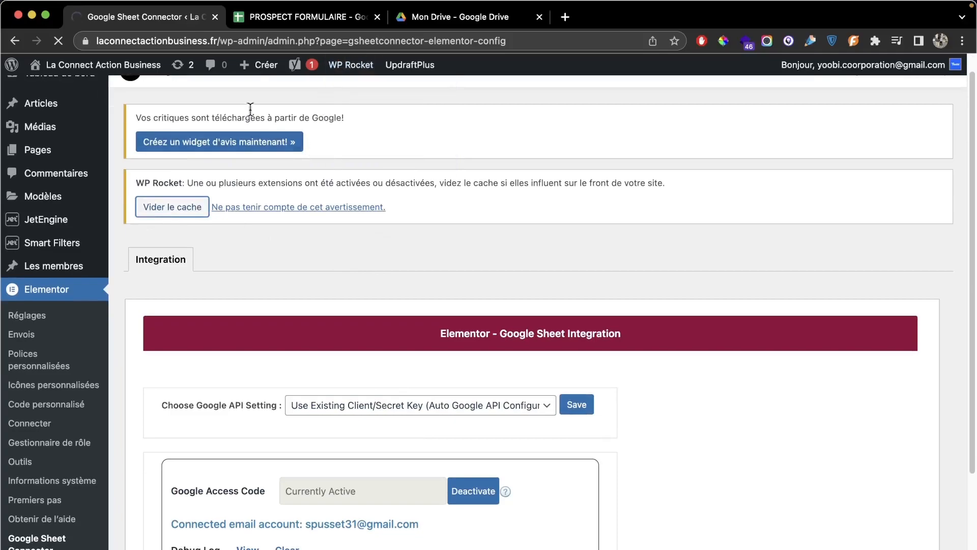
super+click(44, 65)
click(297, 17)
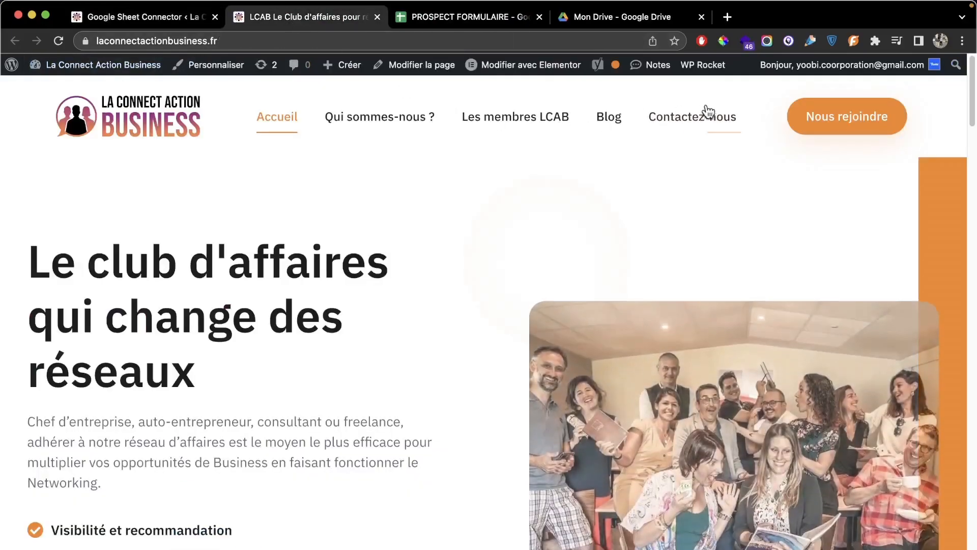
Step: Go to the Nous rejoindre page, edit it with Elementor, and open the form widget's settings
click(814, 116)
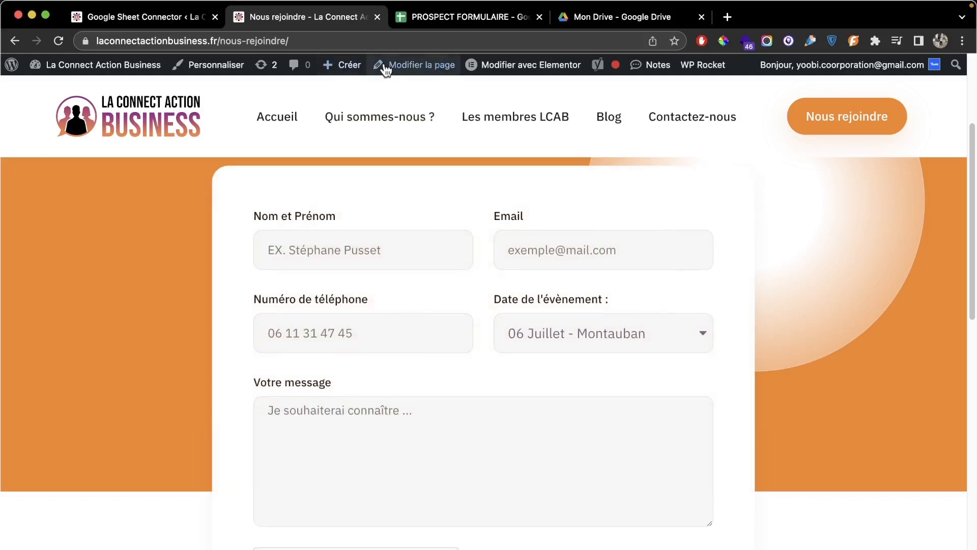
click(504, 65)
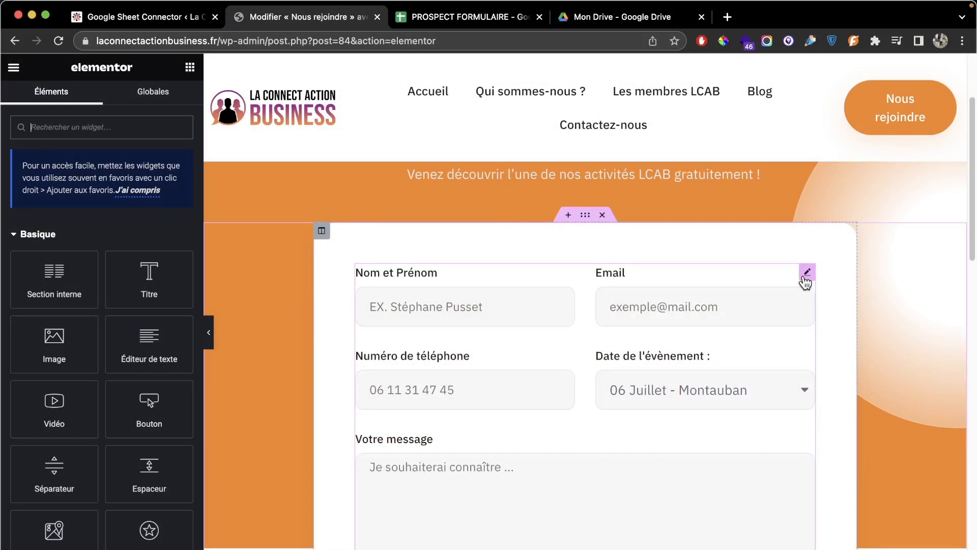
click(807, 273)
Step: Re-add the GSheetConnector after-submit action and select PROSPECT FORMULAIRE as its sheet
scroll(120, 301, down, 5)
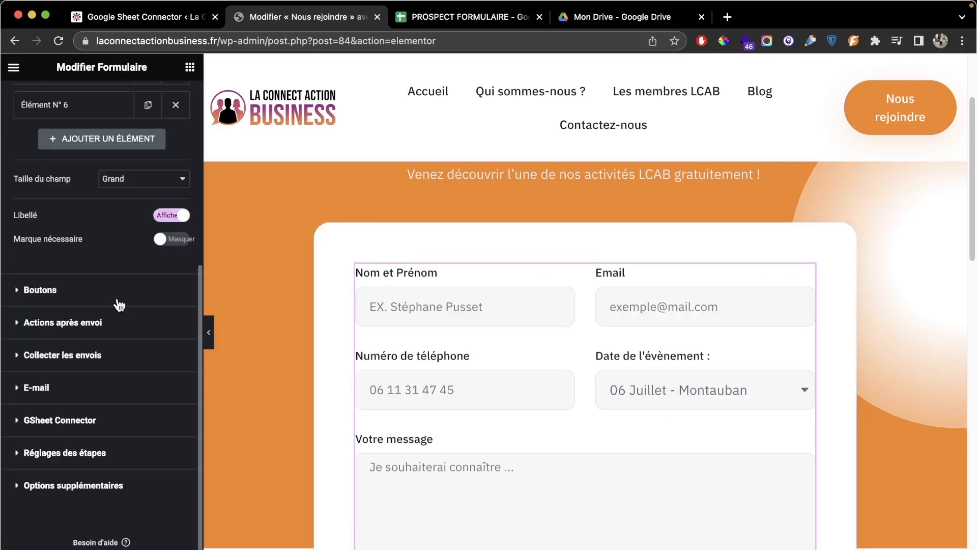
click(103, 326)
click(29, 276)
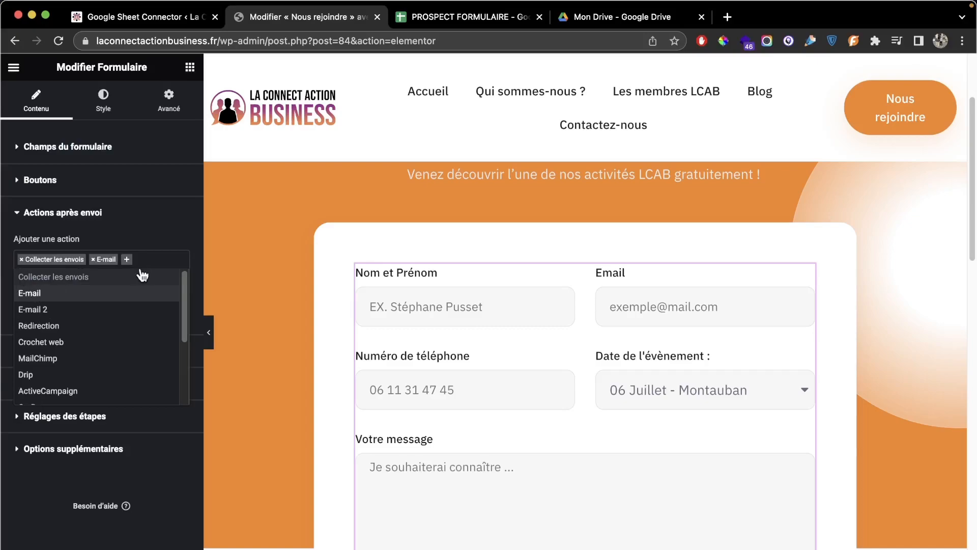
scroll(133, 312, down, 3)
scroll(112, 336, down, 2)
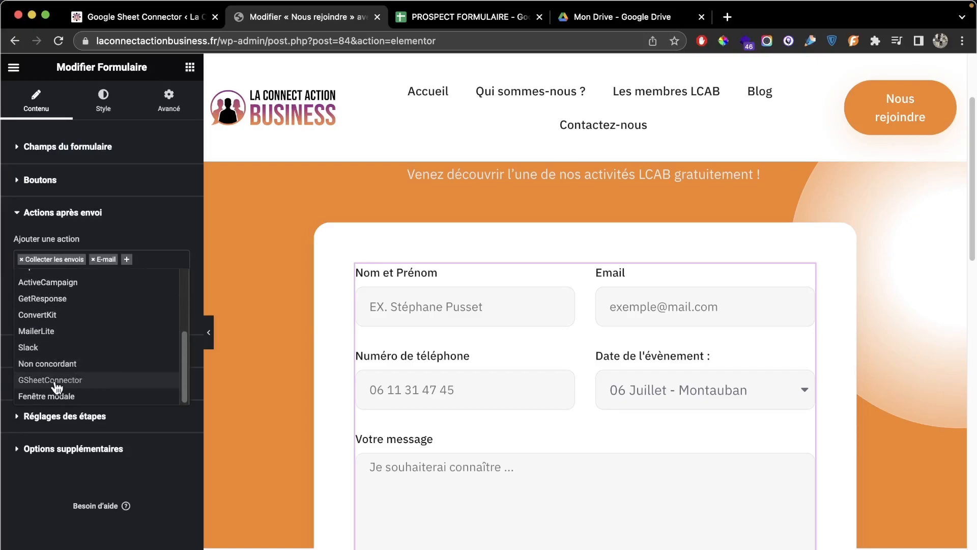
click(66, 380)
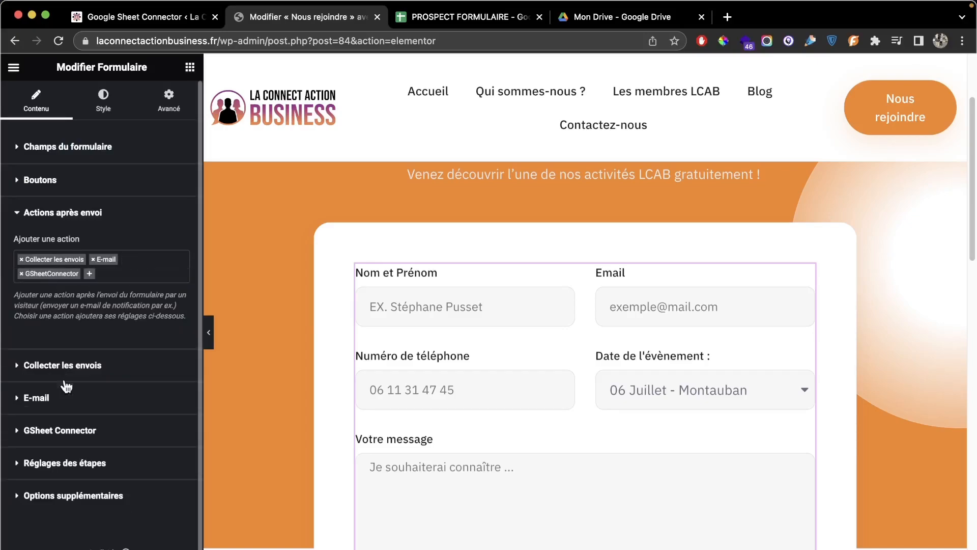
click(63, 431)
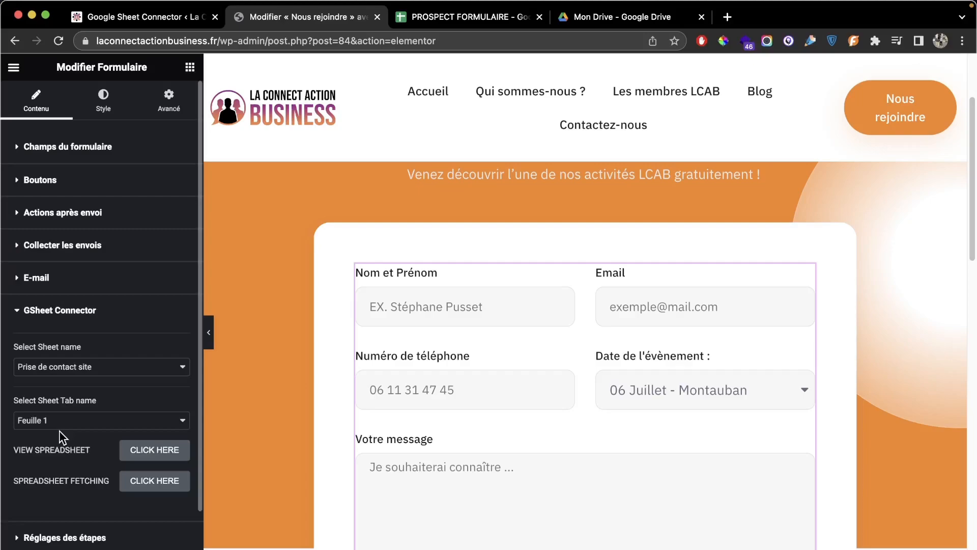
click(87, 369)
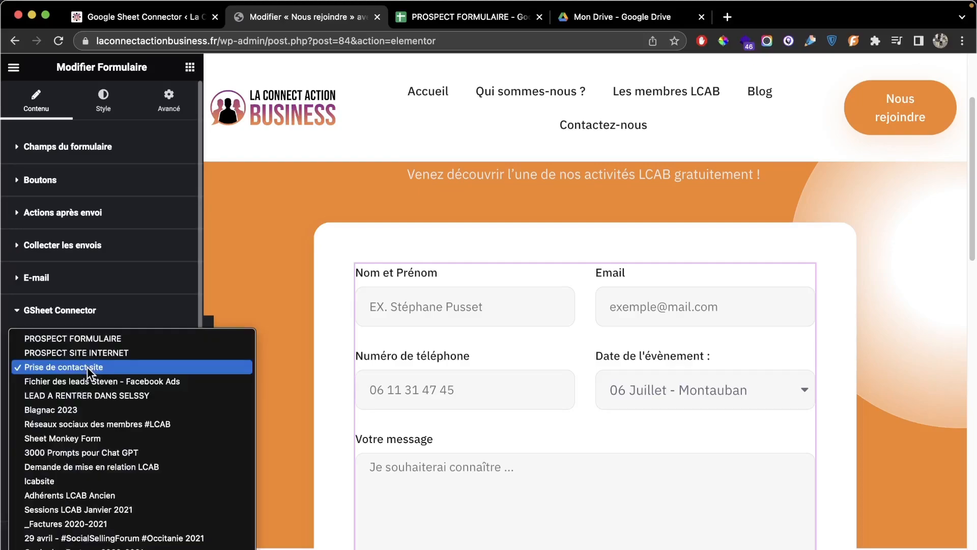
click(117, 339)
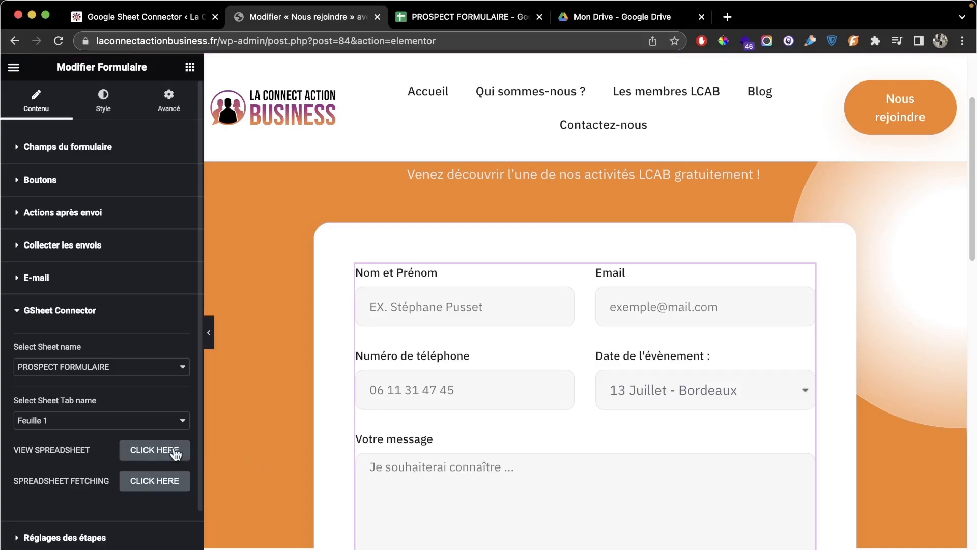
click(146, 455)
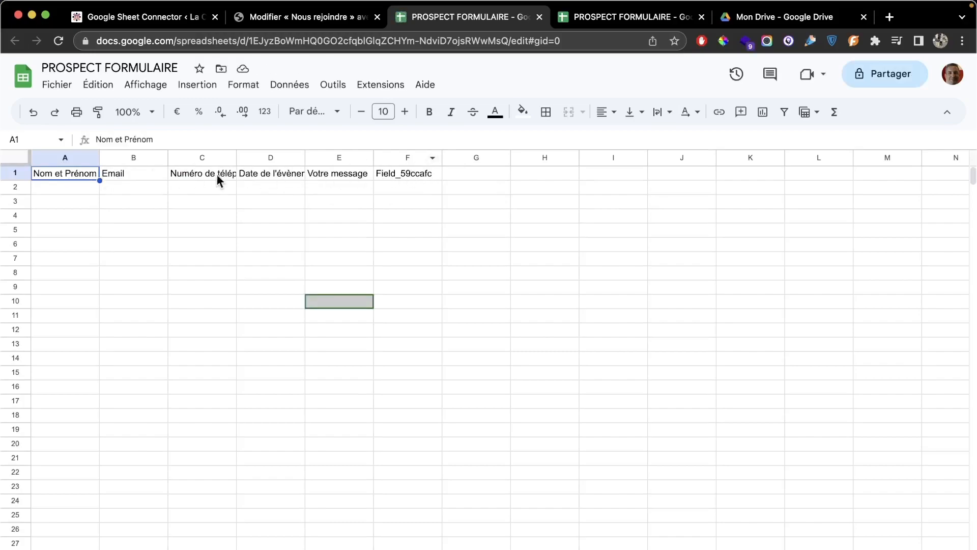
middle_click(619, 20)
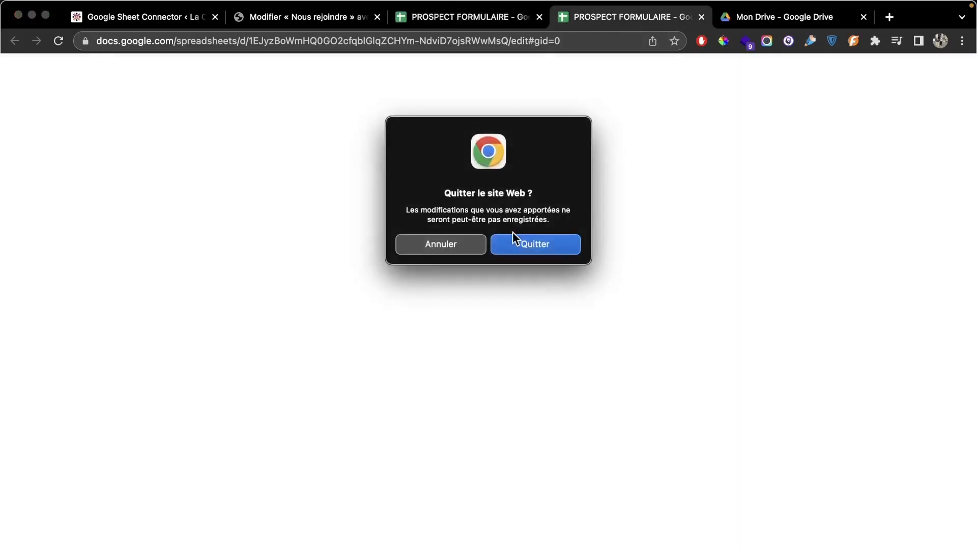
click(532, 242)
click(377, 24)
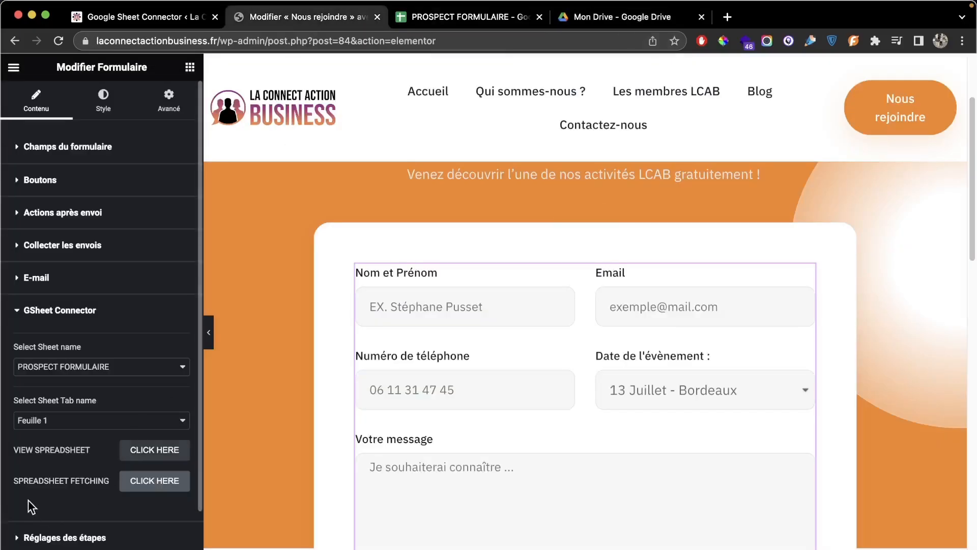
Step: Fetch the spreadsheet data, then fill in the preview form's name, email and phone fields
click(137, 489)
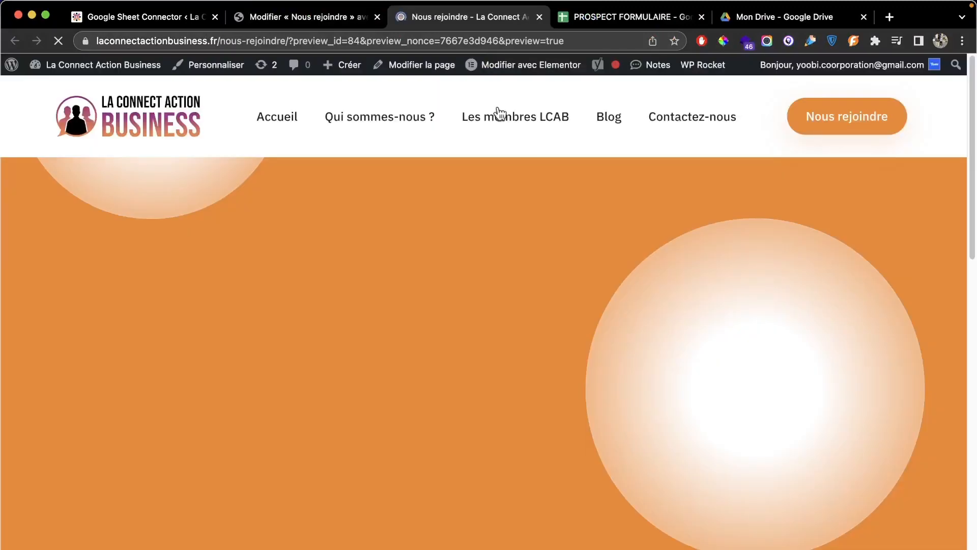
scroll(524, 207, down, 5)
click(375, 286)
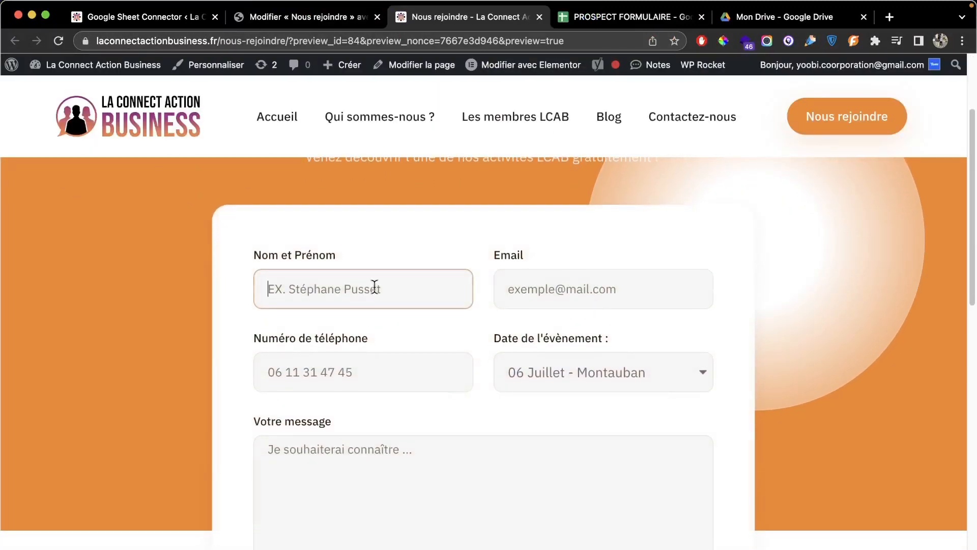
text(Lucas)
key(Tab)
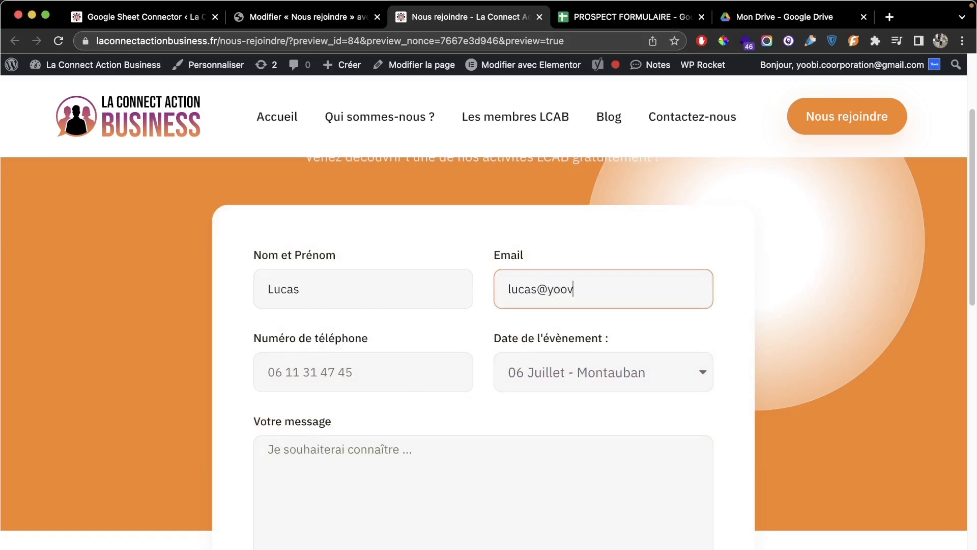
key(Tab)
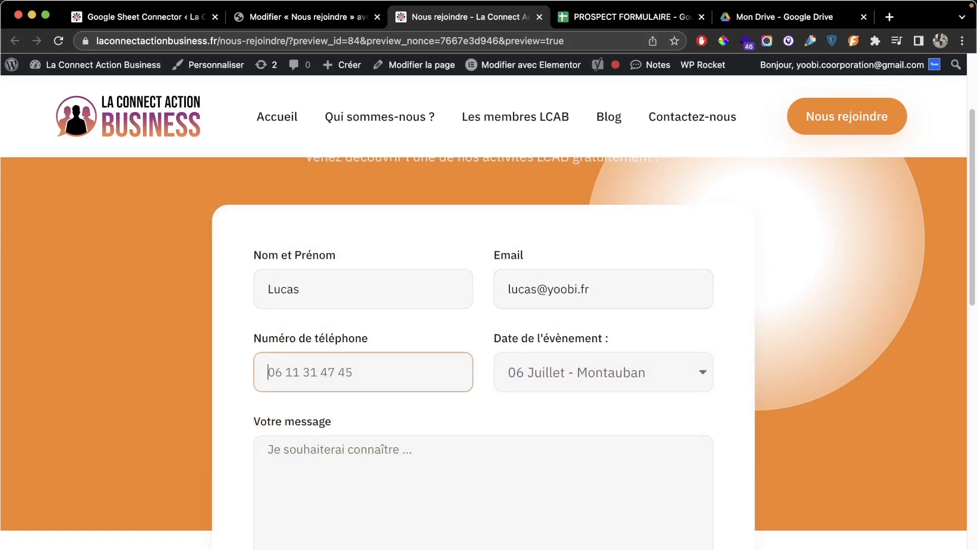
text(767676767)
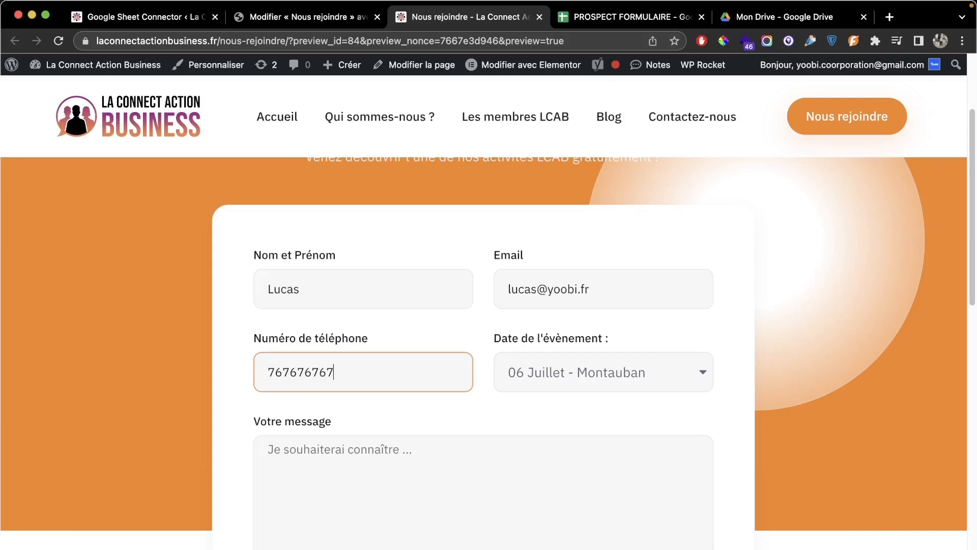
Step: Enter the message 'Ceci est un test de formulaire', pass the reCAPTCHA, and submit
click(441, 465)
scroll(656, 391, down, 3)
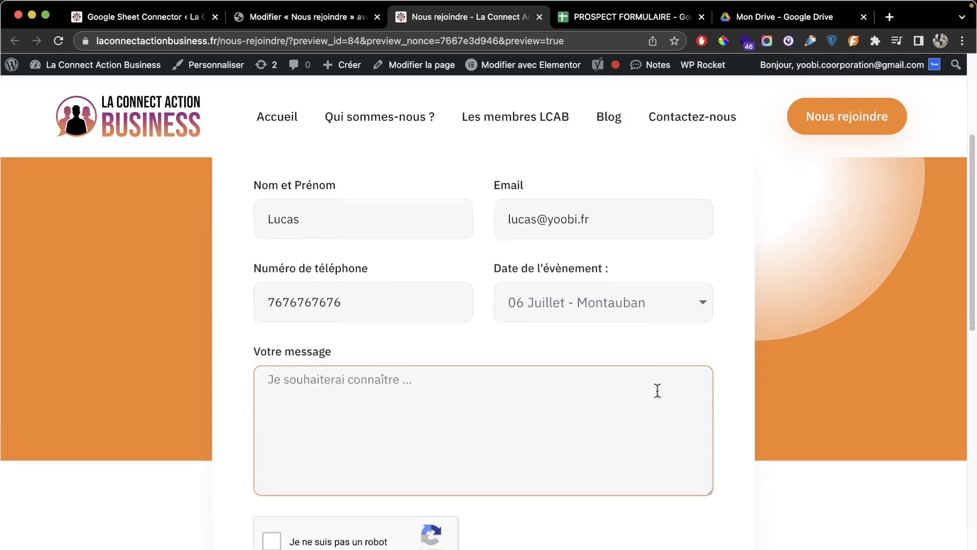
text(Ceci est un test de formulaire)
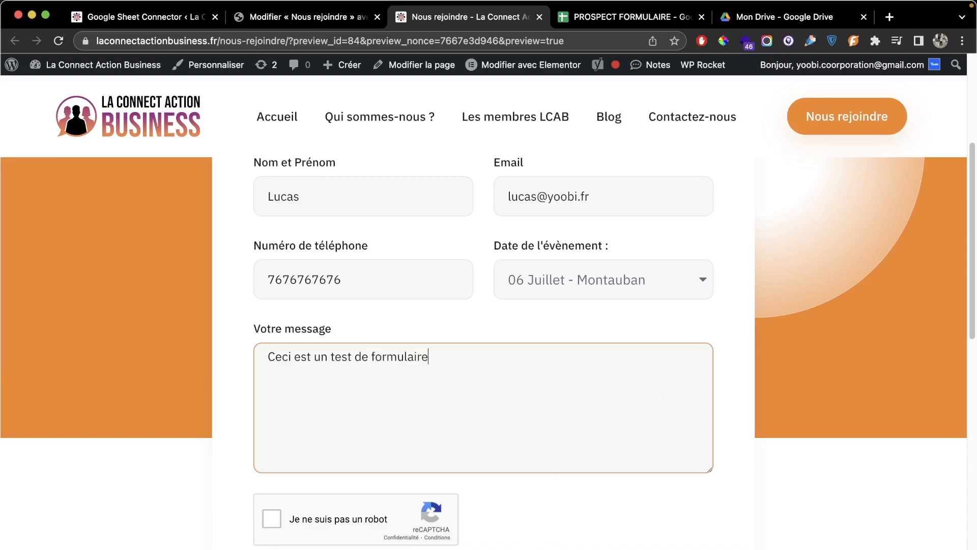
click(279, 524)
scroll(550, 387, down, 1)
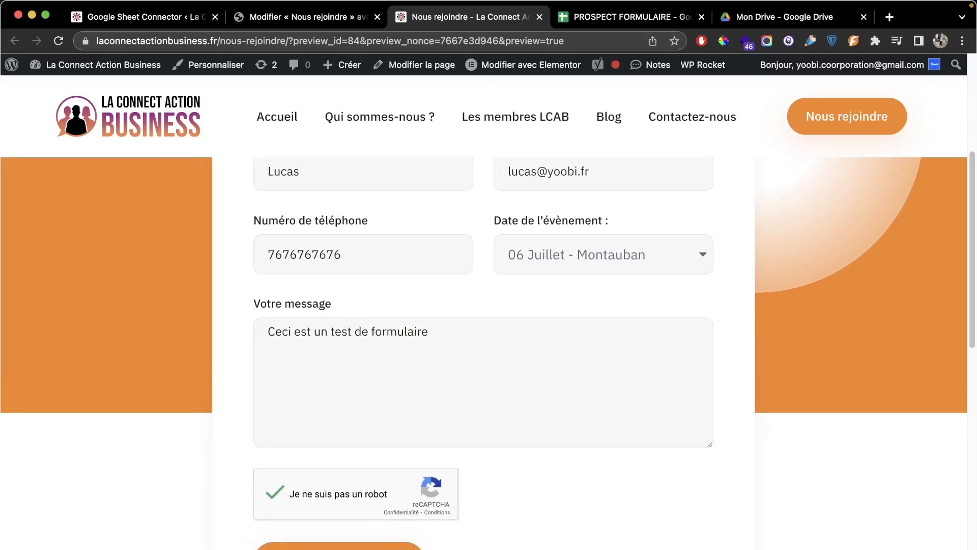
click(339, 547)
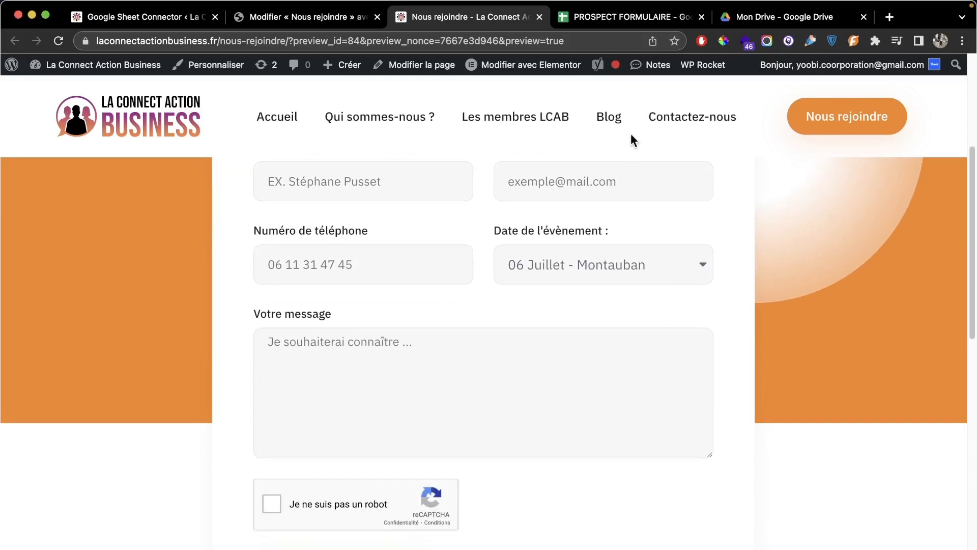
Step: In PROSPECT FORMULAIRE, check row 2's name, email, phone, event date, message and Field_59ccafc value
click(611, 26)
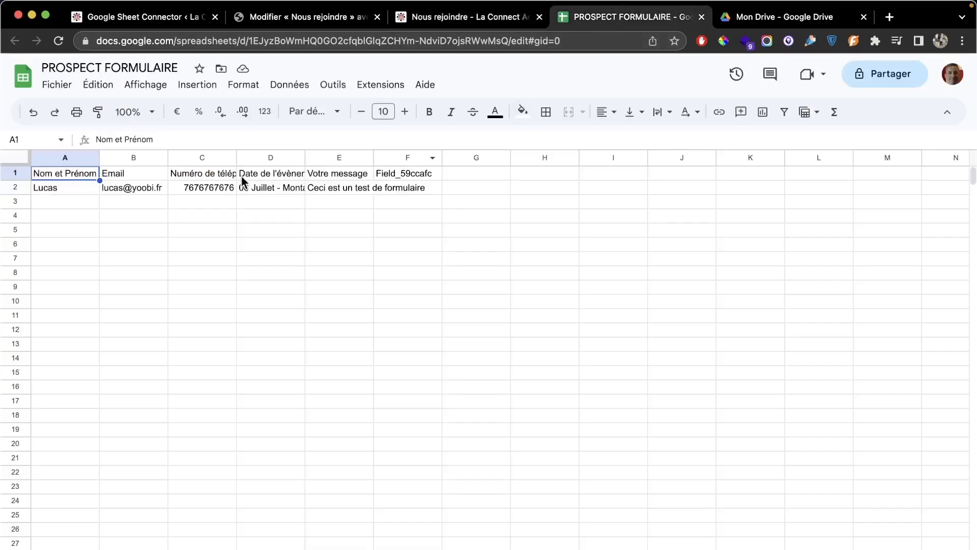
click(47, 189)
click(134, 189)
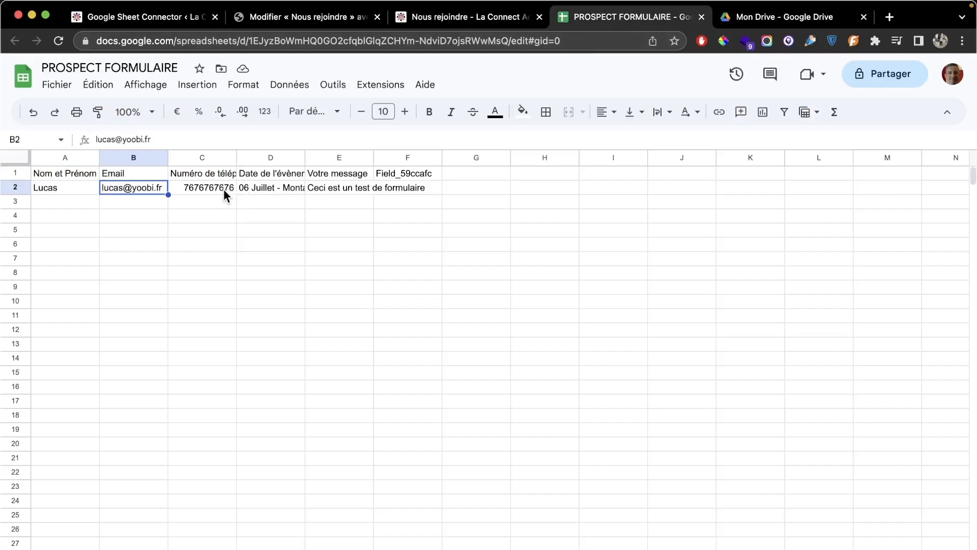
click(224, 189)
click(285, 188)
click(318, 187)
click(404, 176)
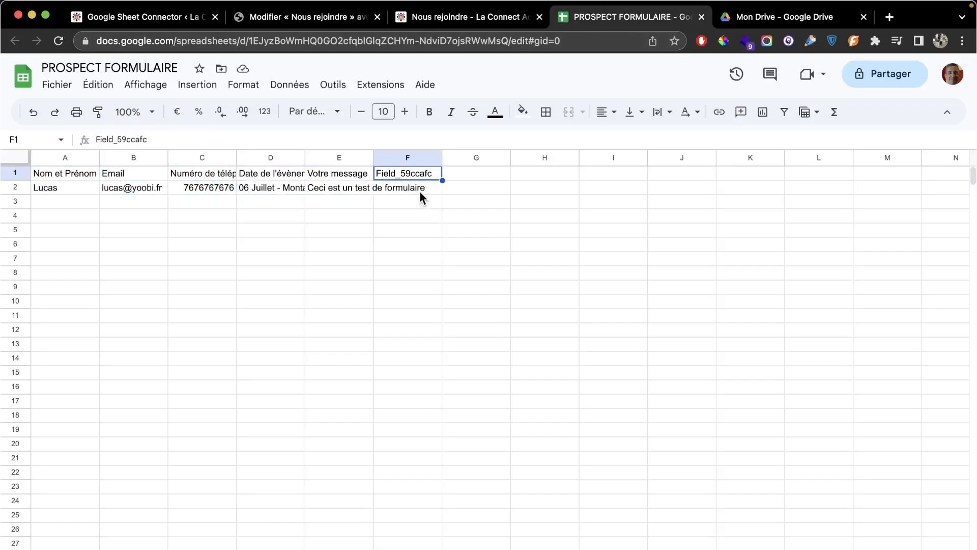
click(421, 197)
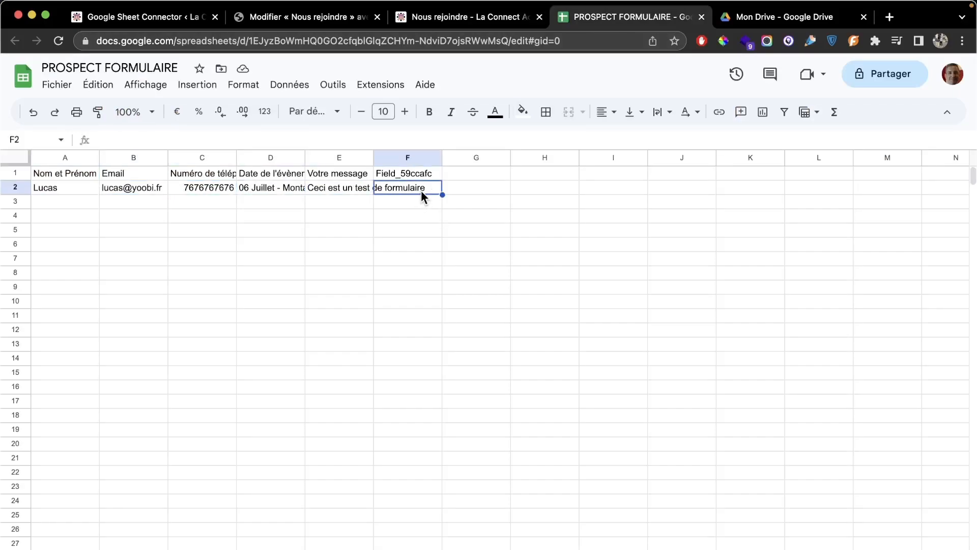
Step: Widen columns B through F to fit the email, phone number, event date, message and header
drag(169, 158, 189, 158)
drag(253, 156, 329, 155)
drag(396, 156, 454, 155)
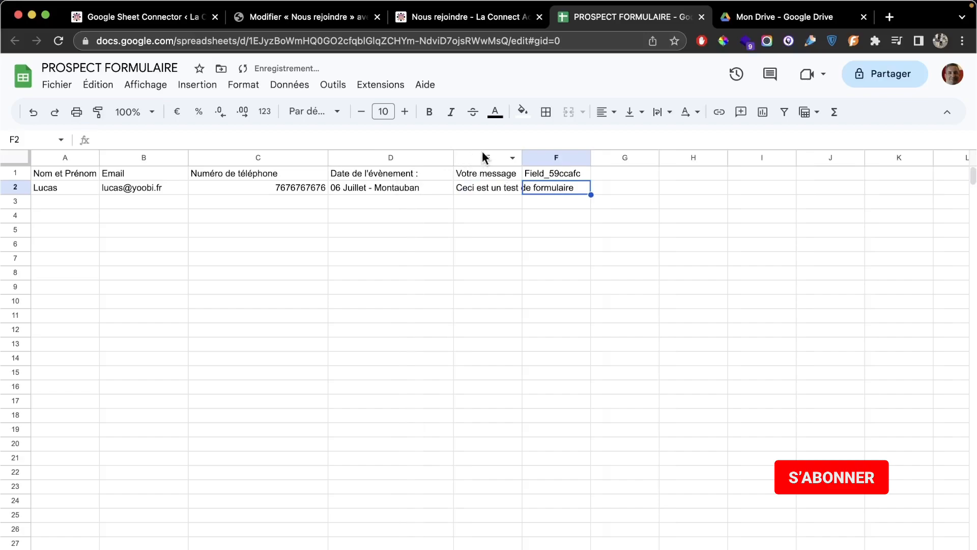
drag(519, 157, 614, 156)
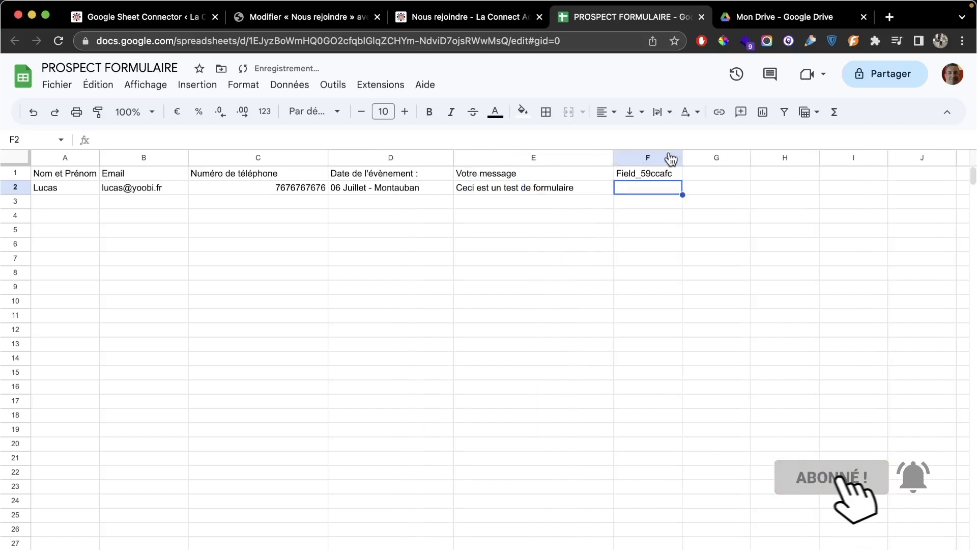
drag(682, 155, 733, 155)
click(759, 258)
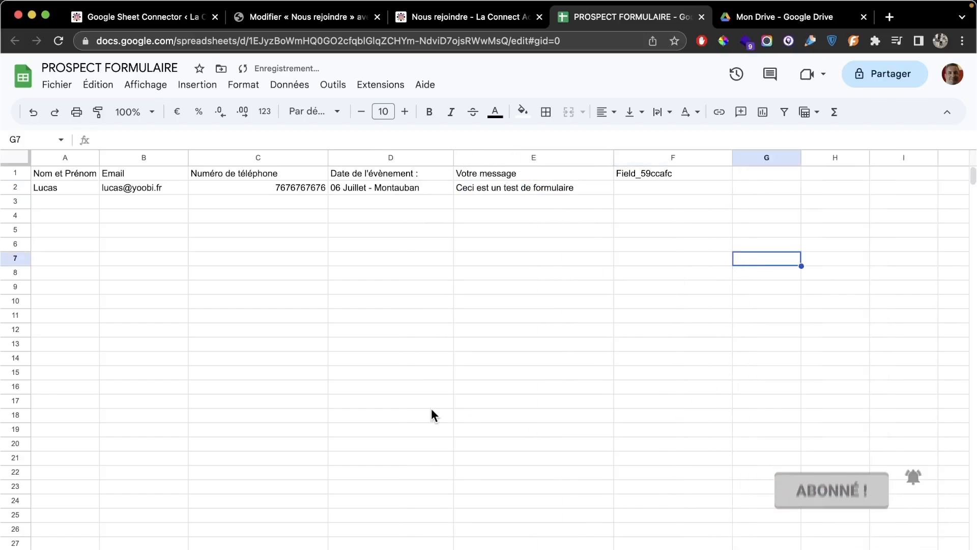